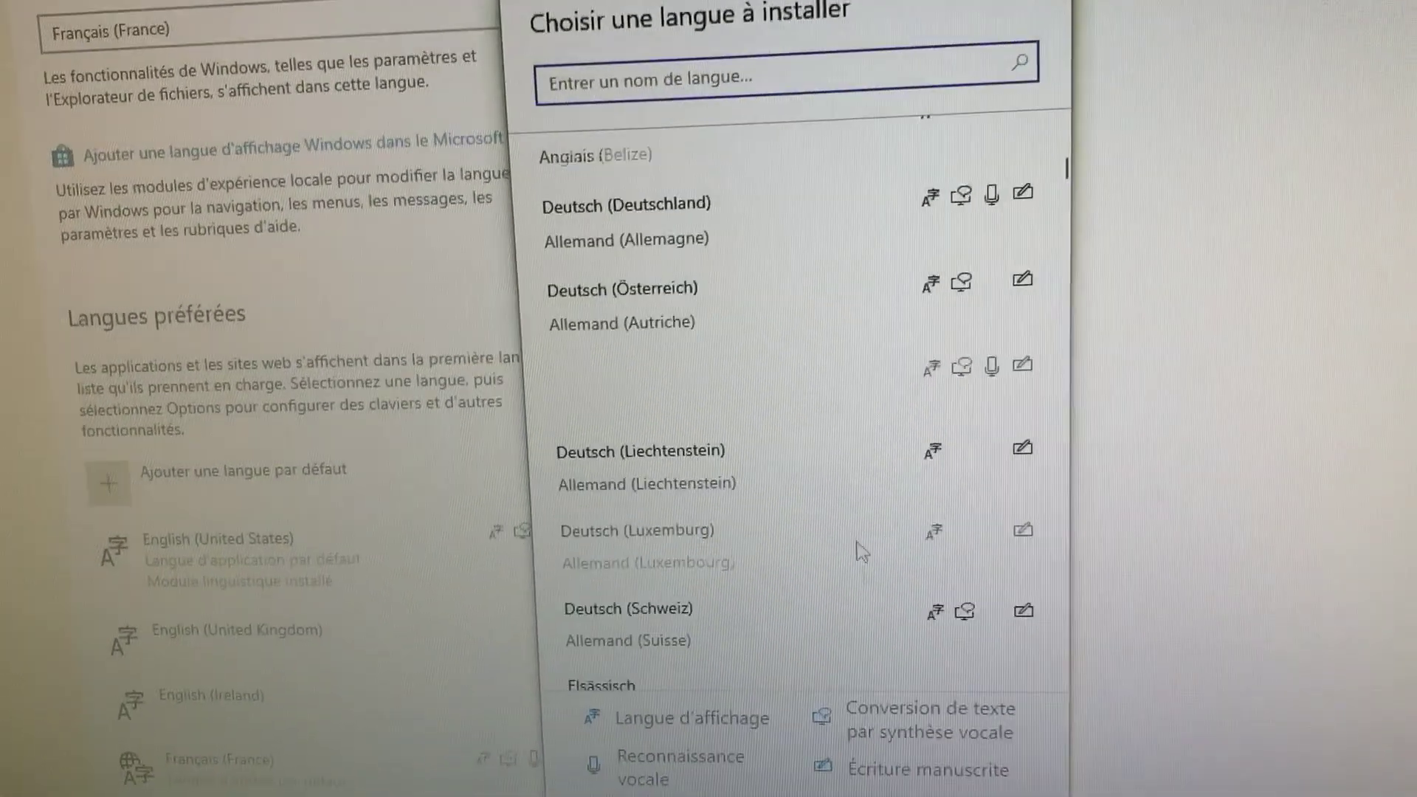
pyautogui.scroll(-5, 858, 553)
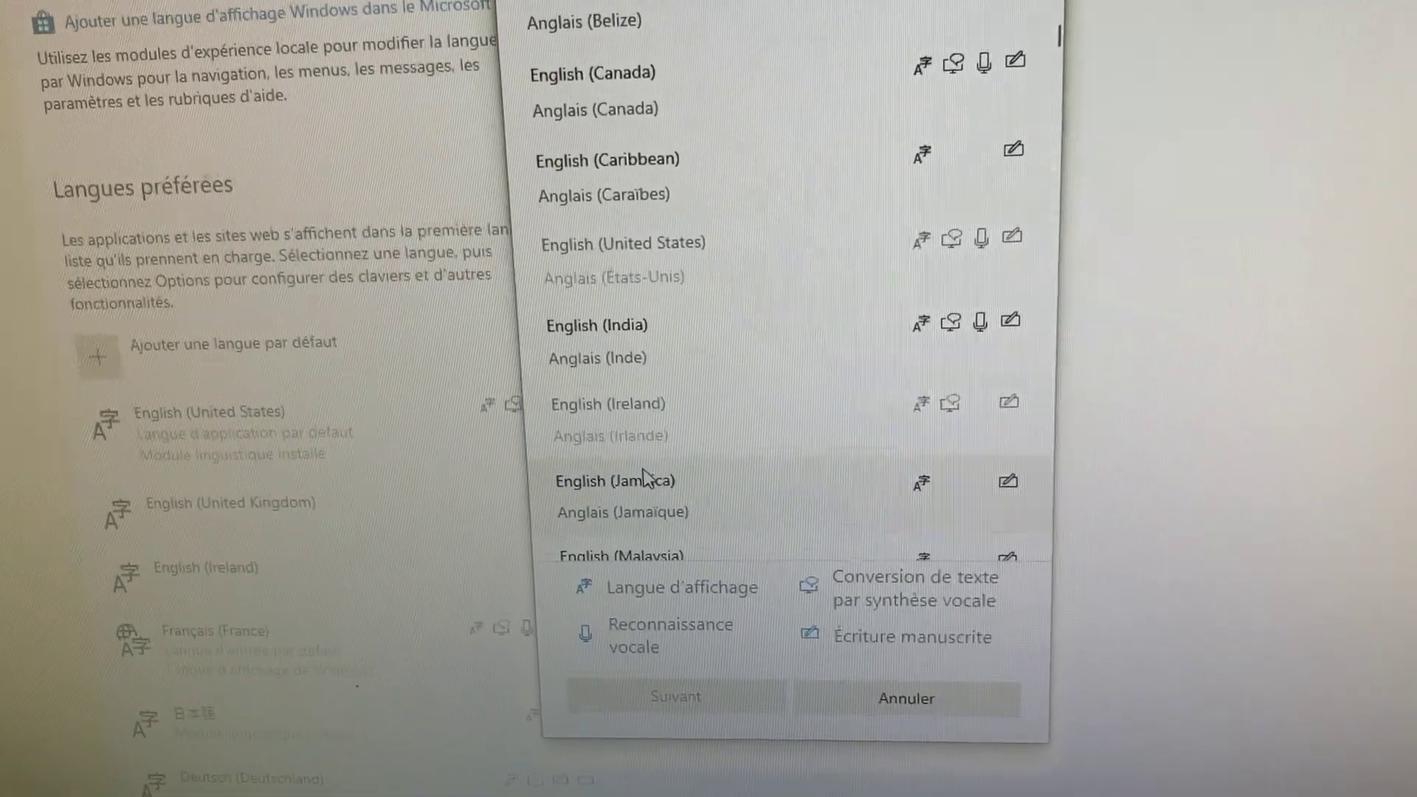
# - Choose English (Jamaica) from the language list, continue, and install it
pyautogui.click(647, 484)
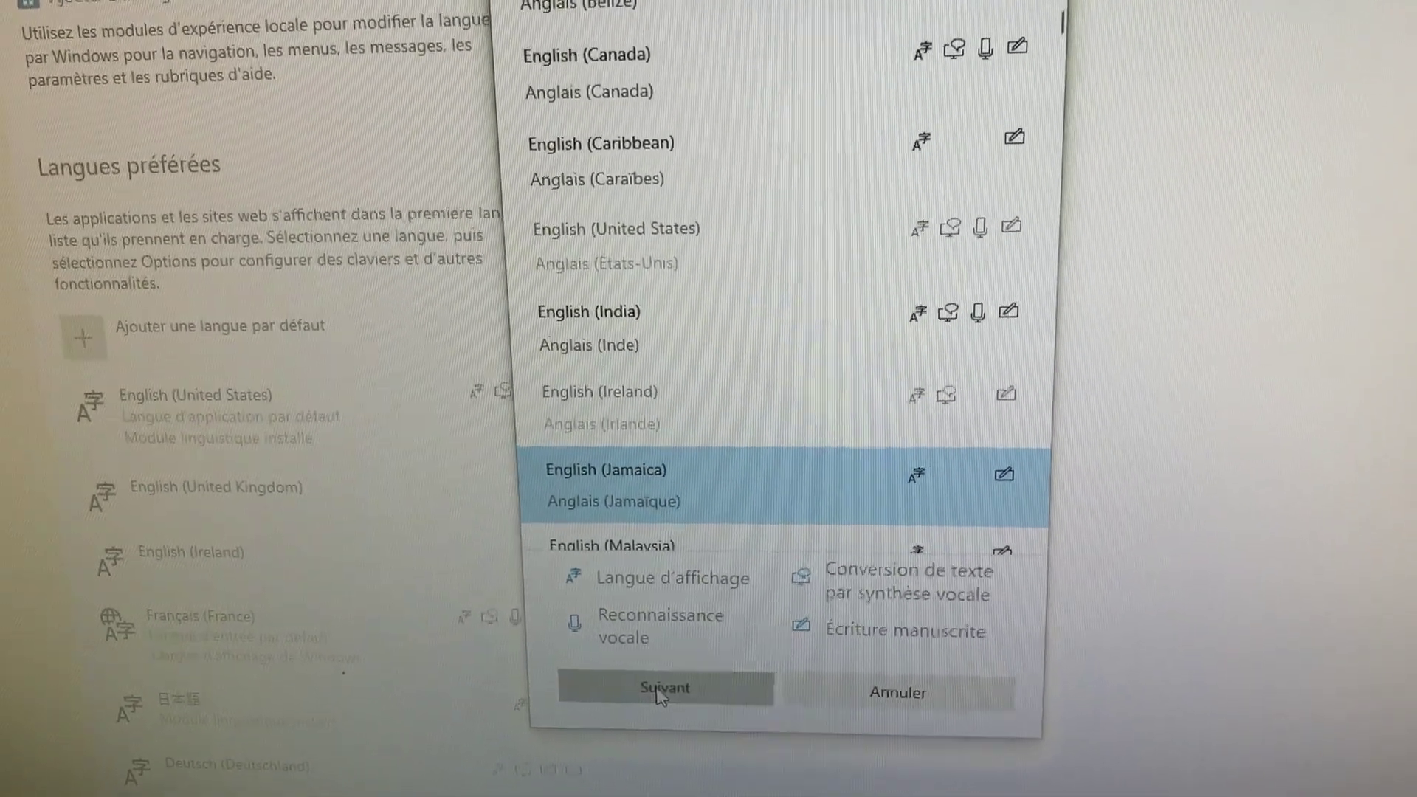
pyautogui.click(665, 691)
pyautogui.click(668, 722)
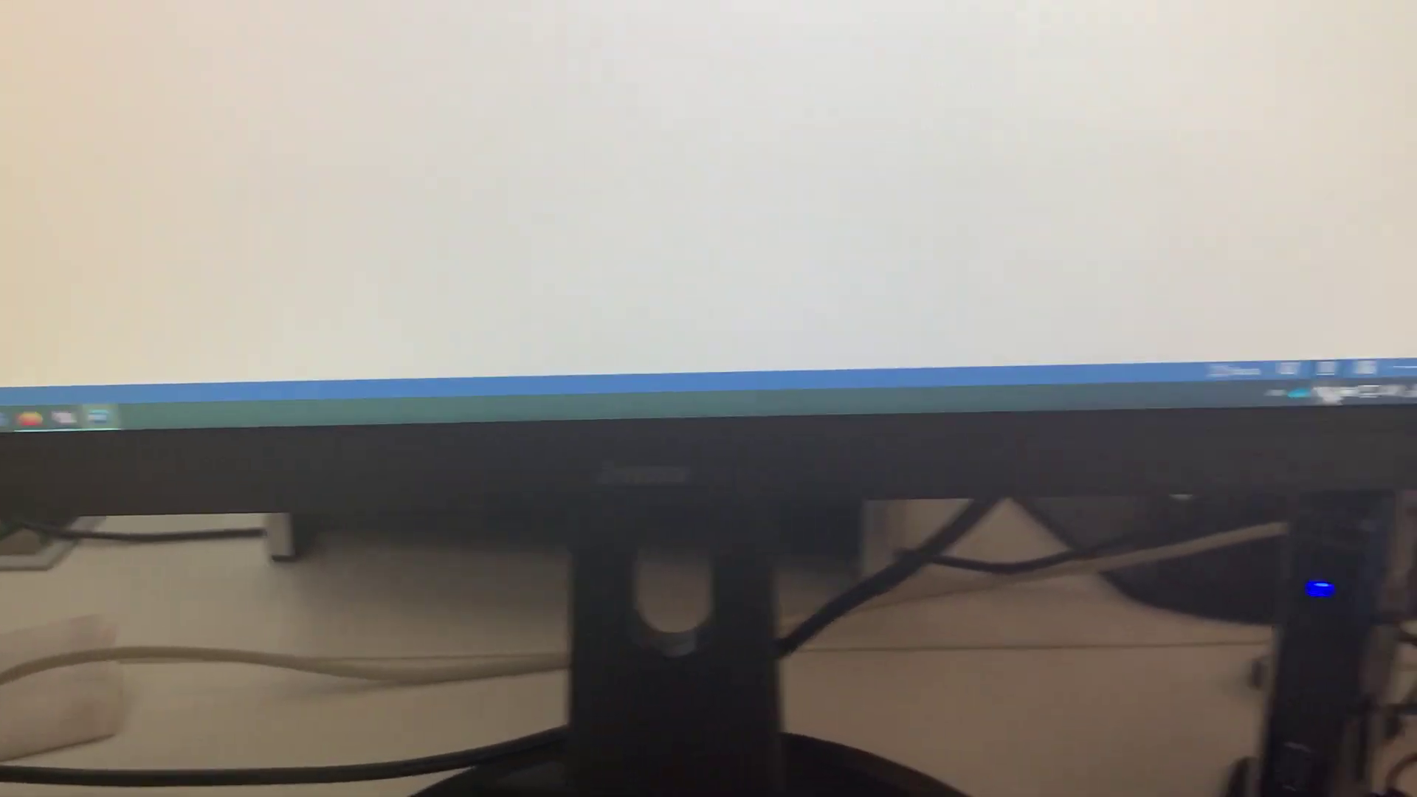
# - Open the taskbar's keyboard input language list while Russian is active
pyautogui.click(1300, 394)
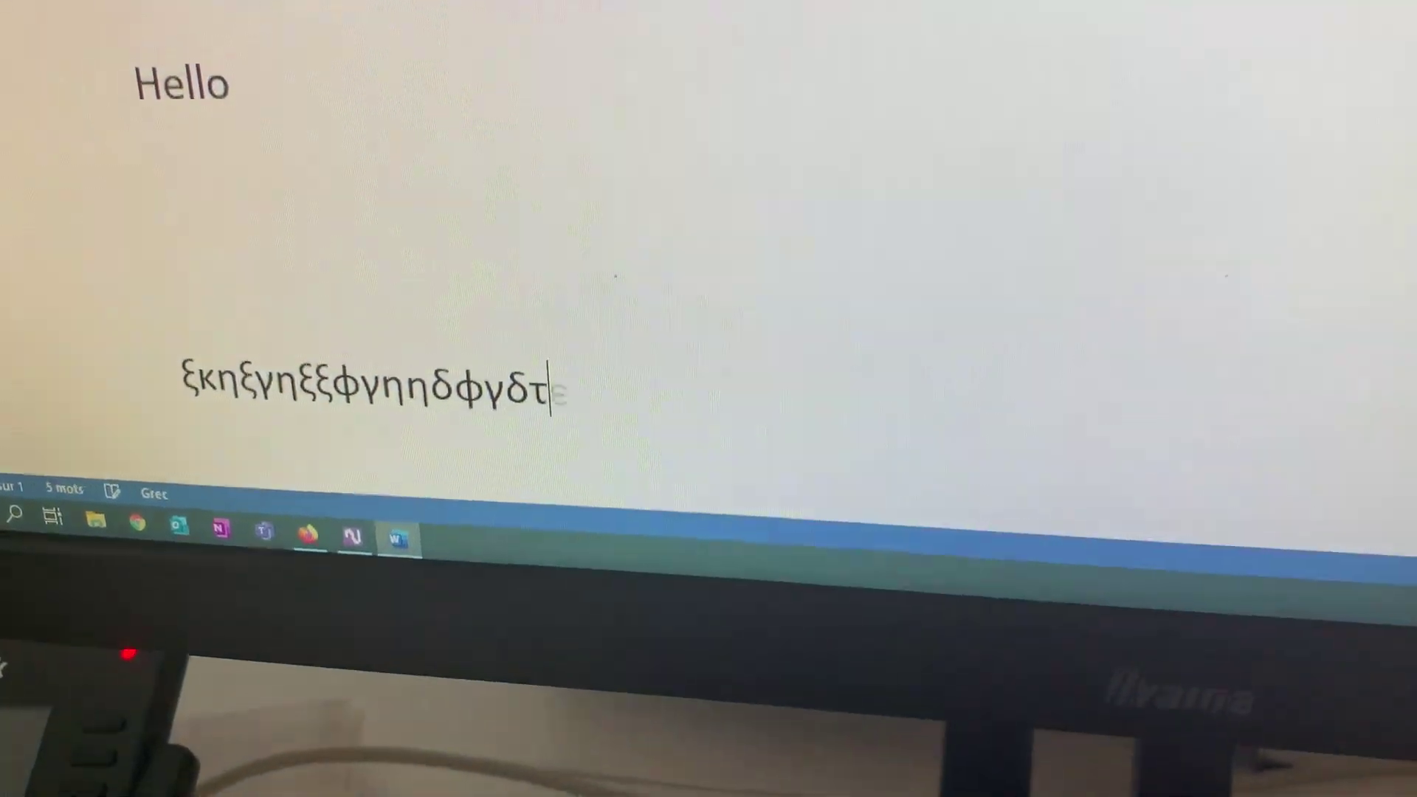
pyautogui.write('εθυρθυρθρθυρ')
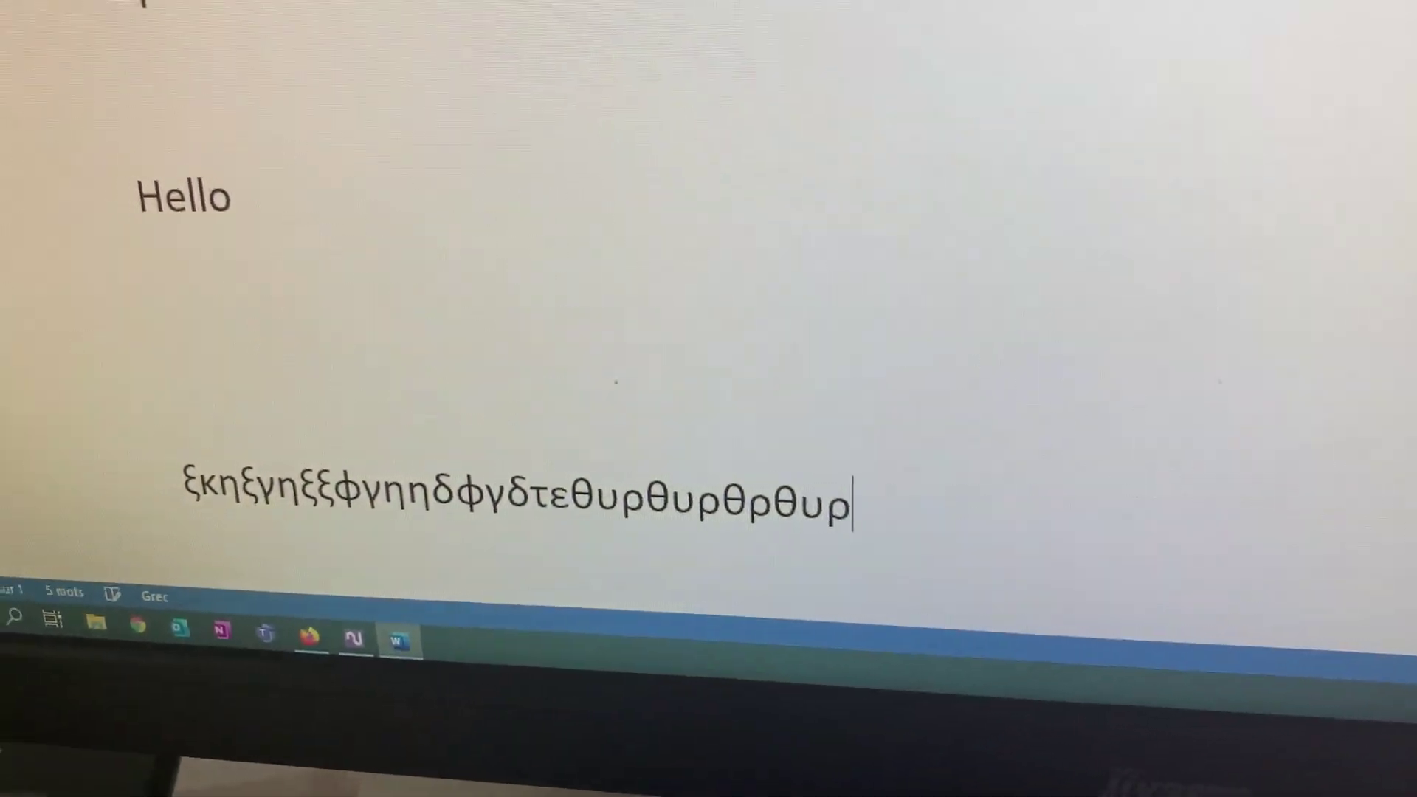